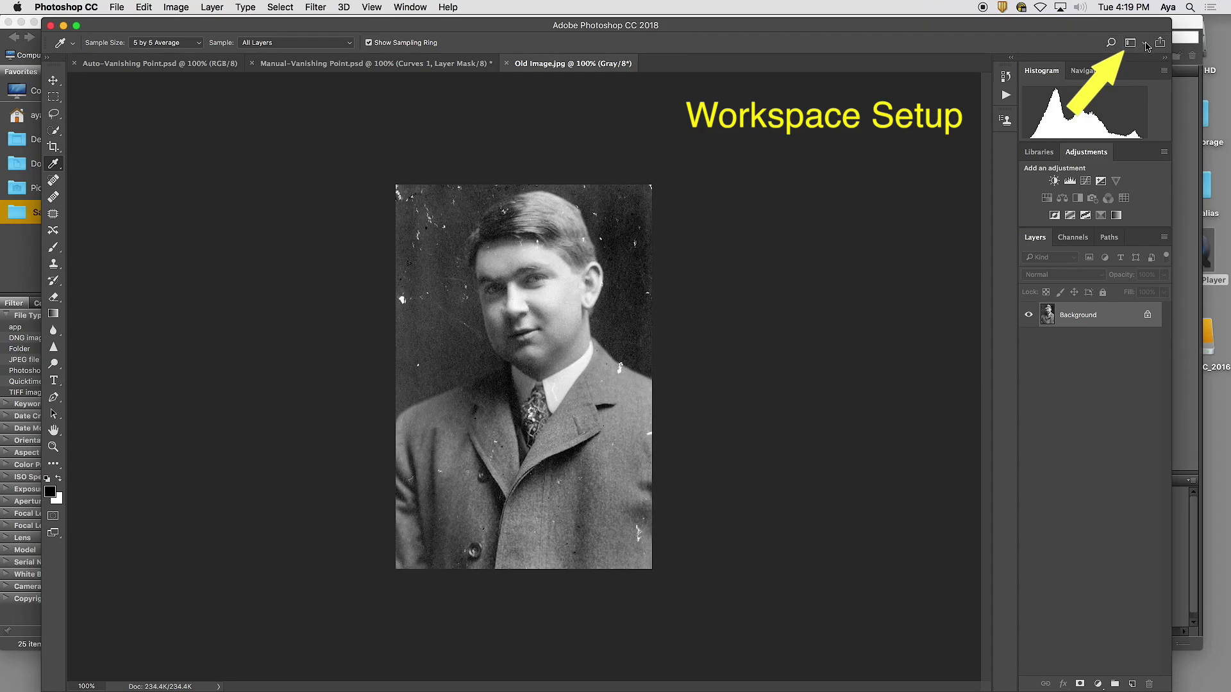
Step: Choose the Photography workspace and reset it to its default layout
left_click(1147, 45)
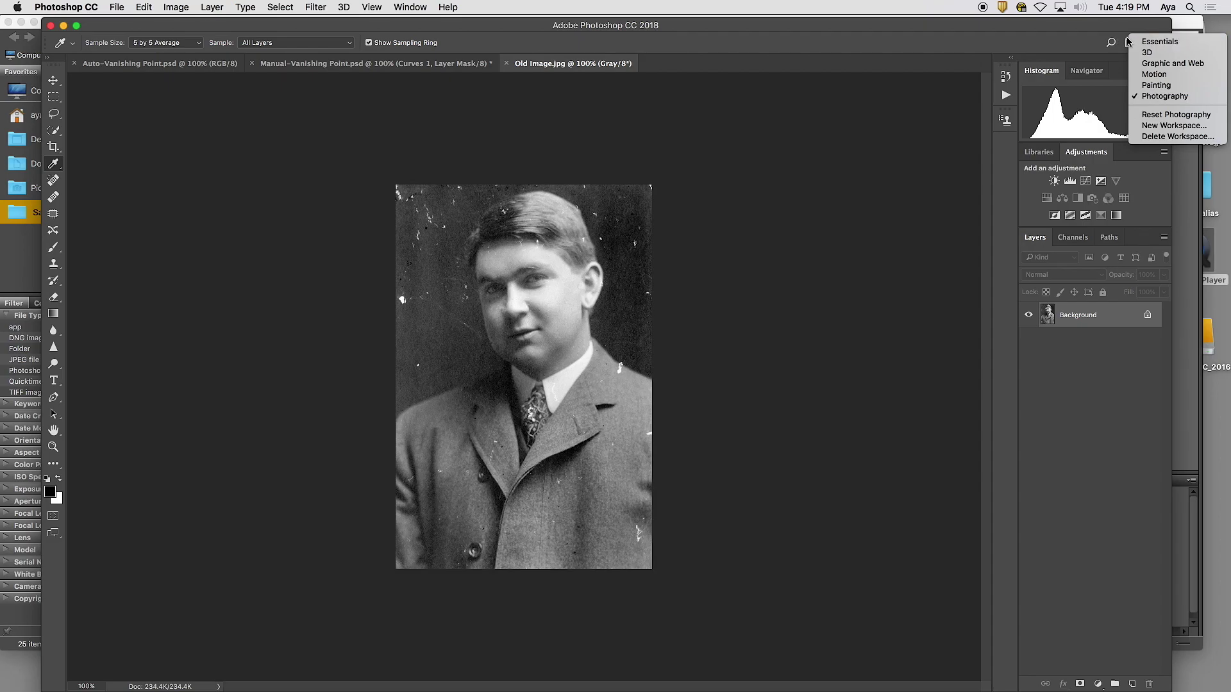
key("Escape")
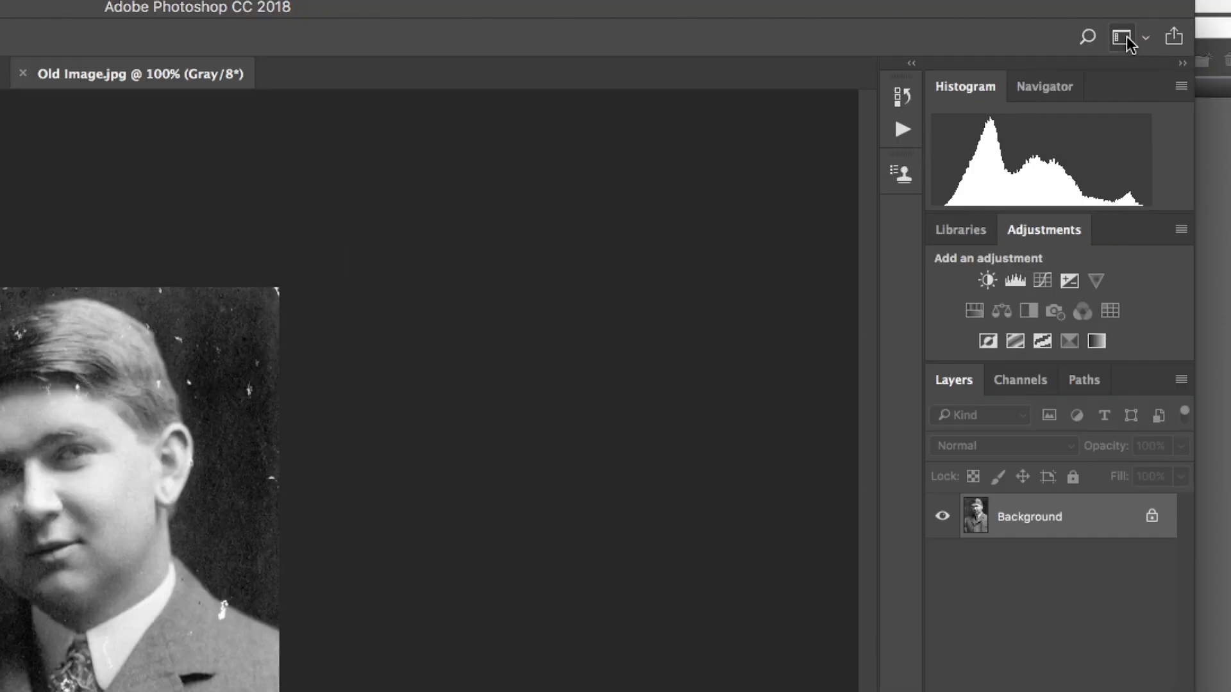
left_click(1132, 43)
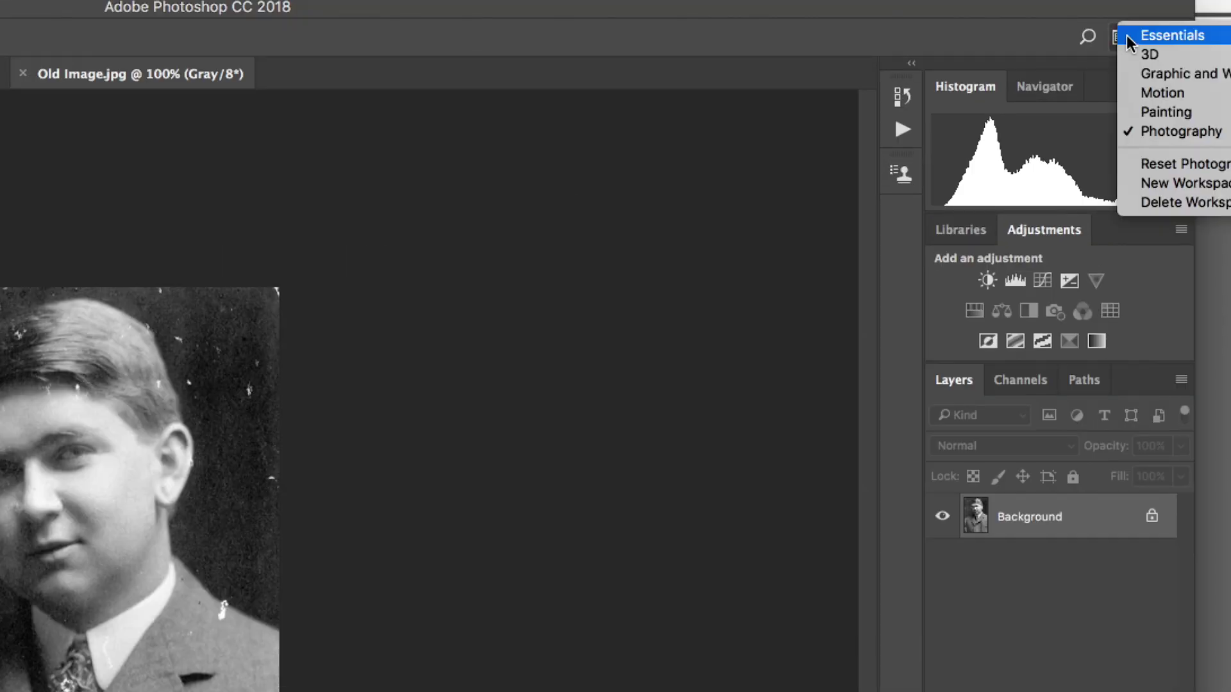
left_click(1147, 135)
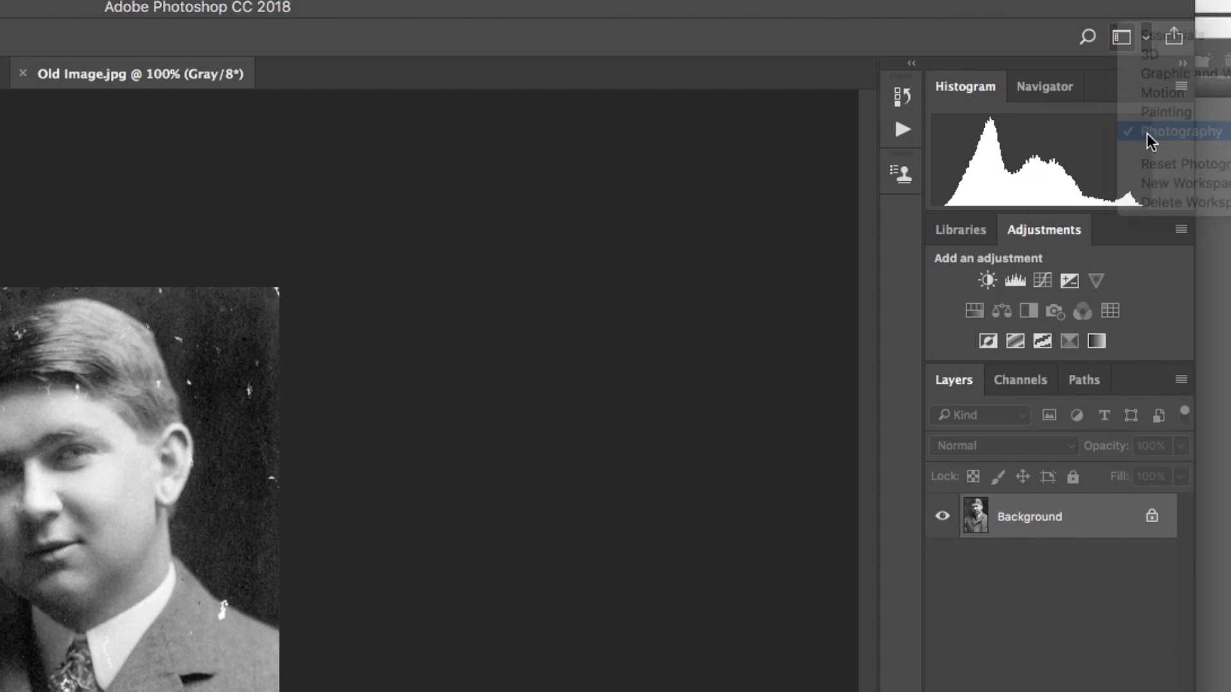
left_click(1145, 39)
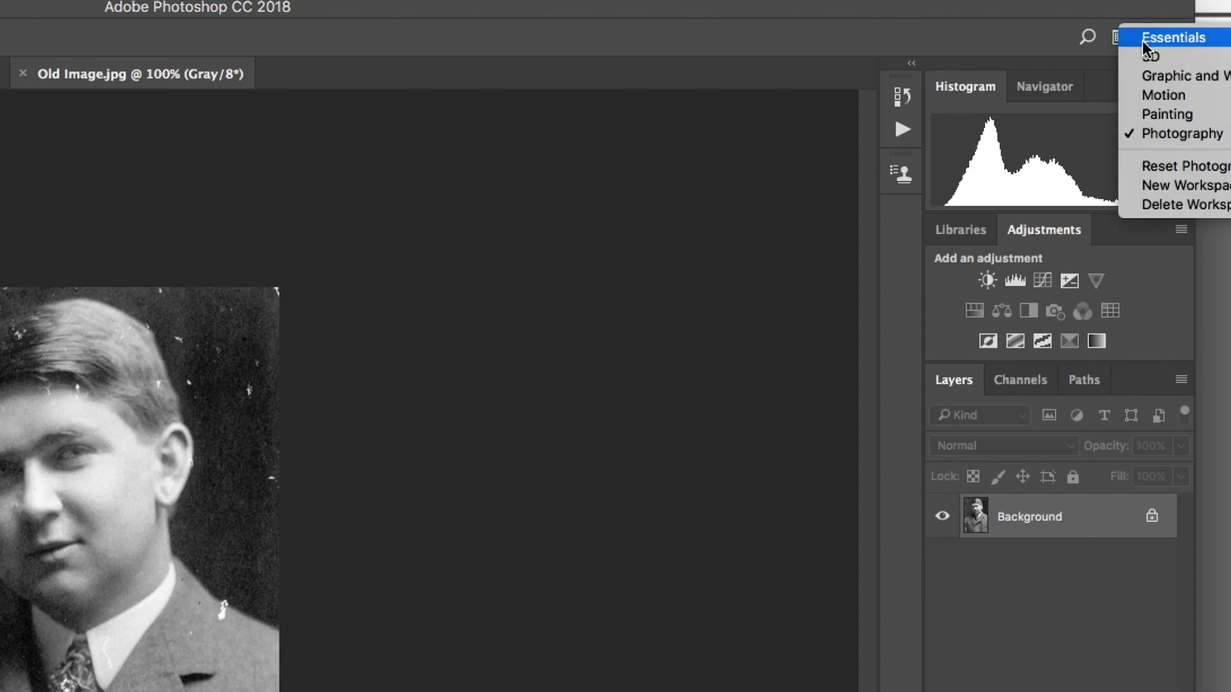
left_click(1157, 170)
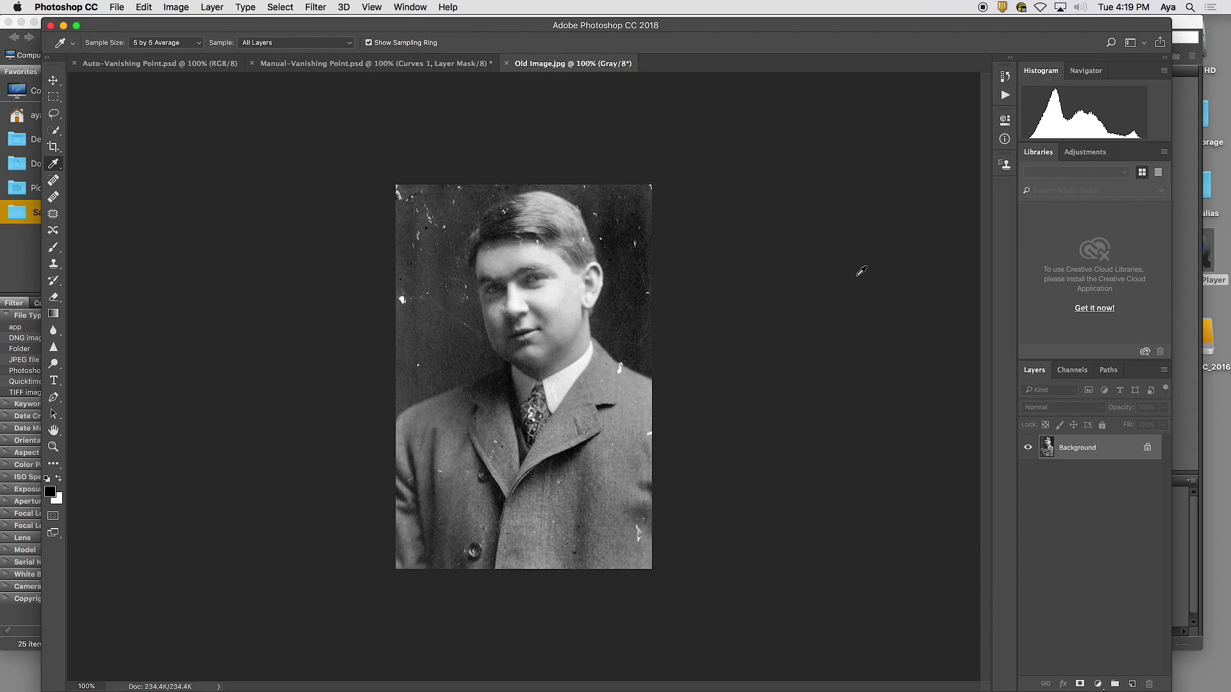
Step: Examine the old portrait's damage at 100%, 200% and 300% magnification
key("super+equal")
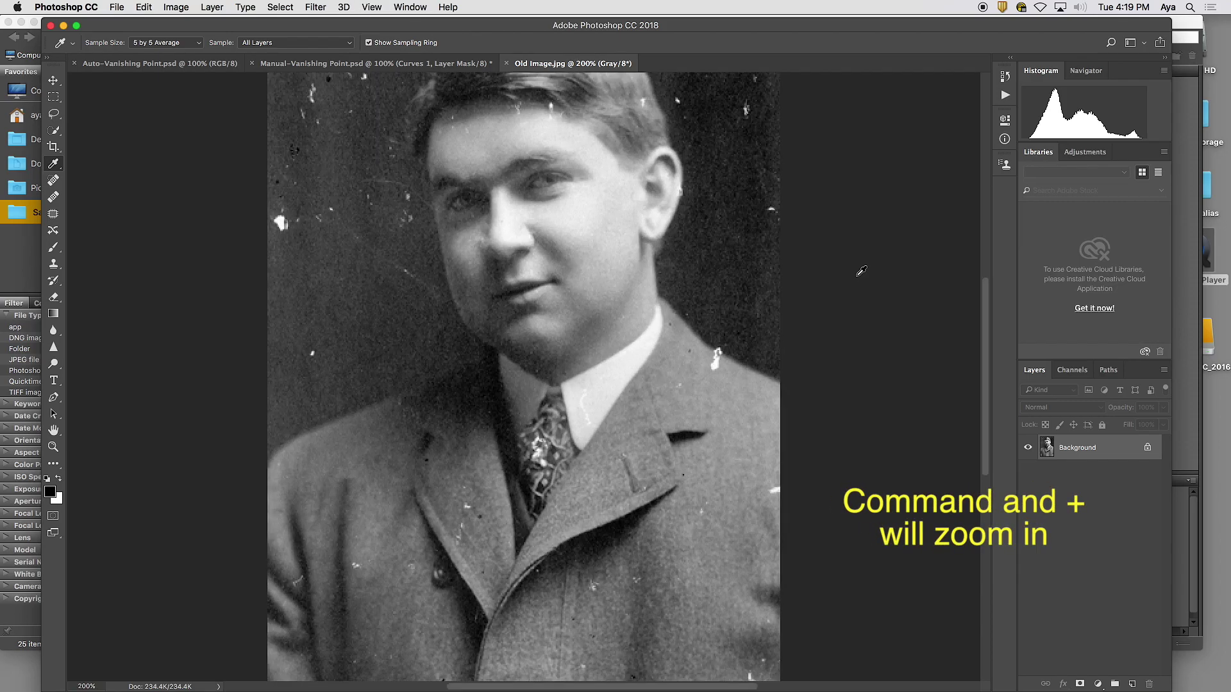
key("super+equal")
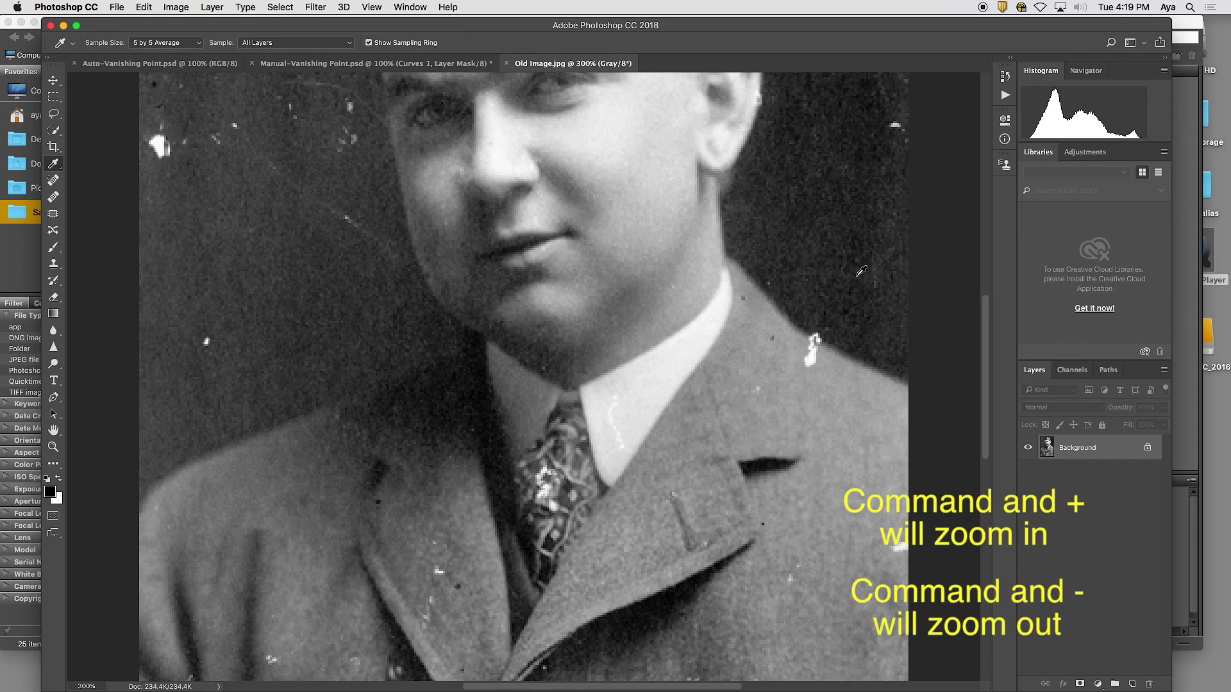
key("super+minus")
key("super+minus")
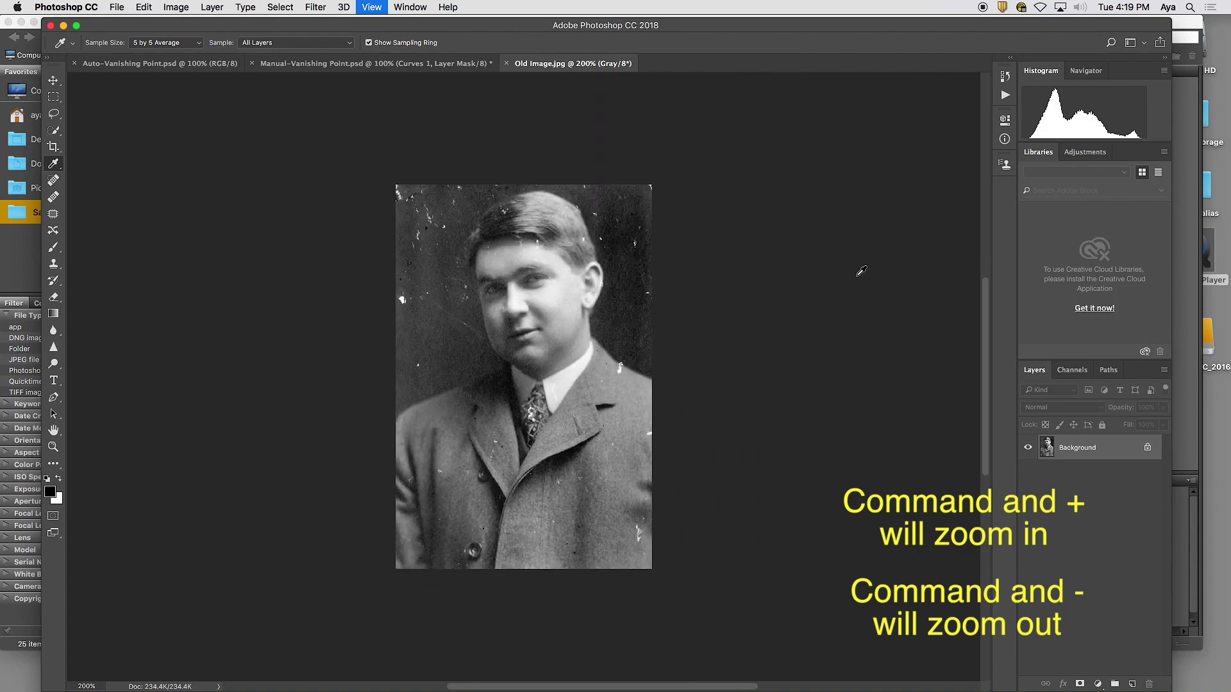
key("super+equal")
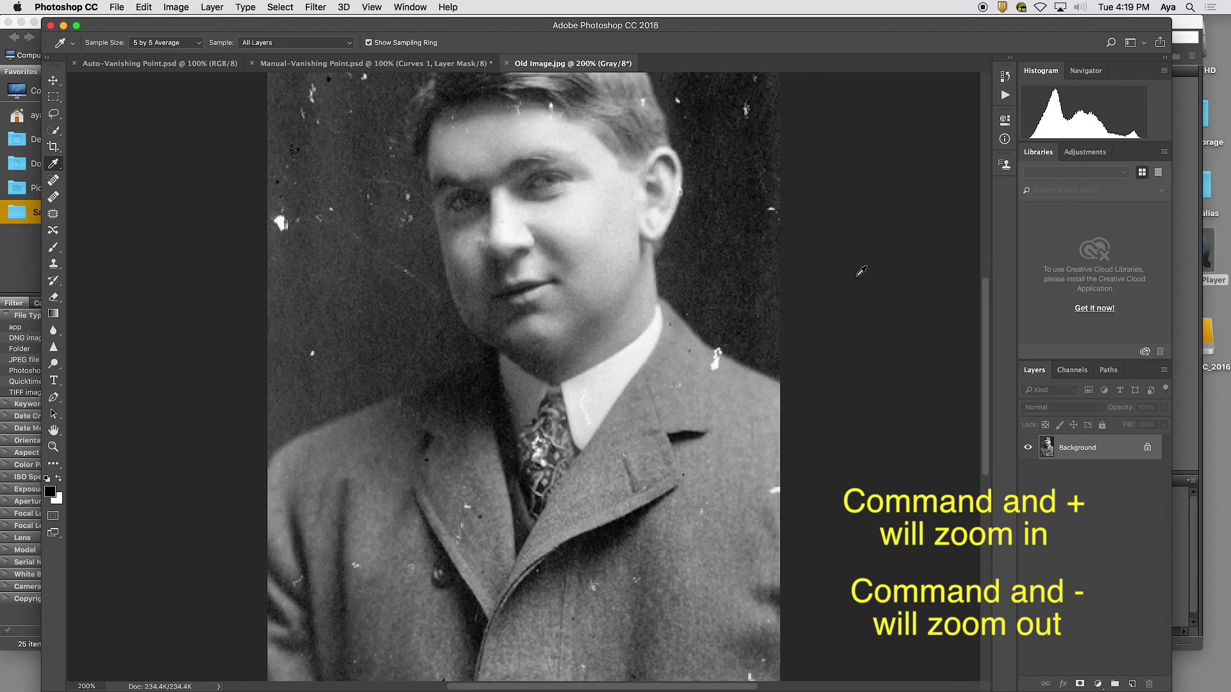
key("super+equal")
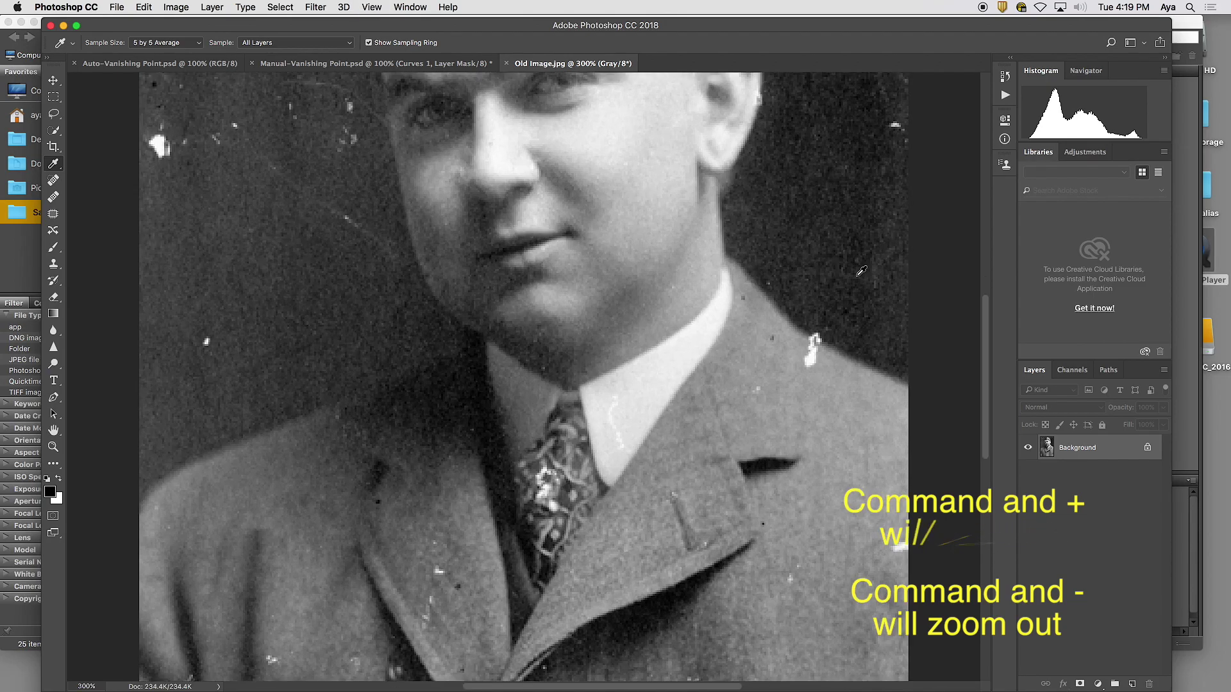
key("super+minus")
key("super+minus")
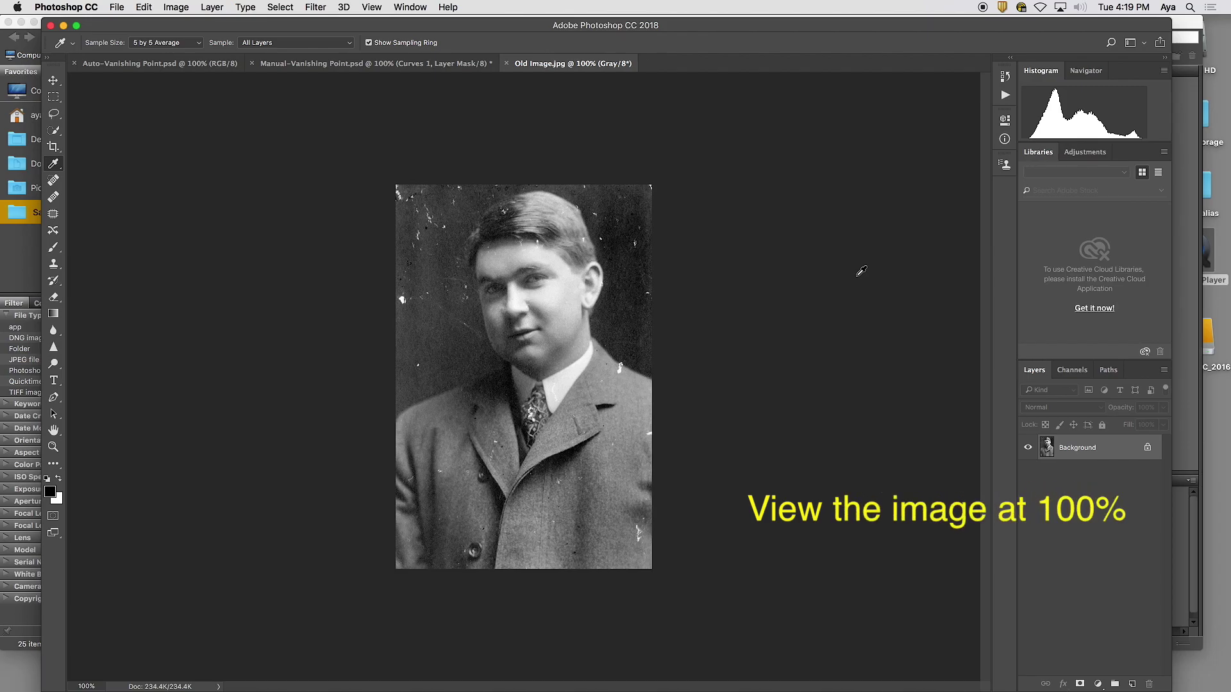
key("super+equal")
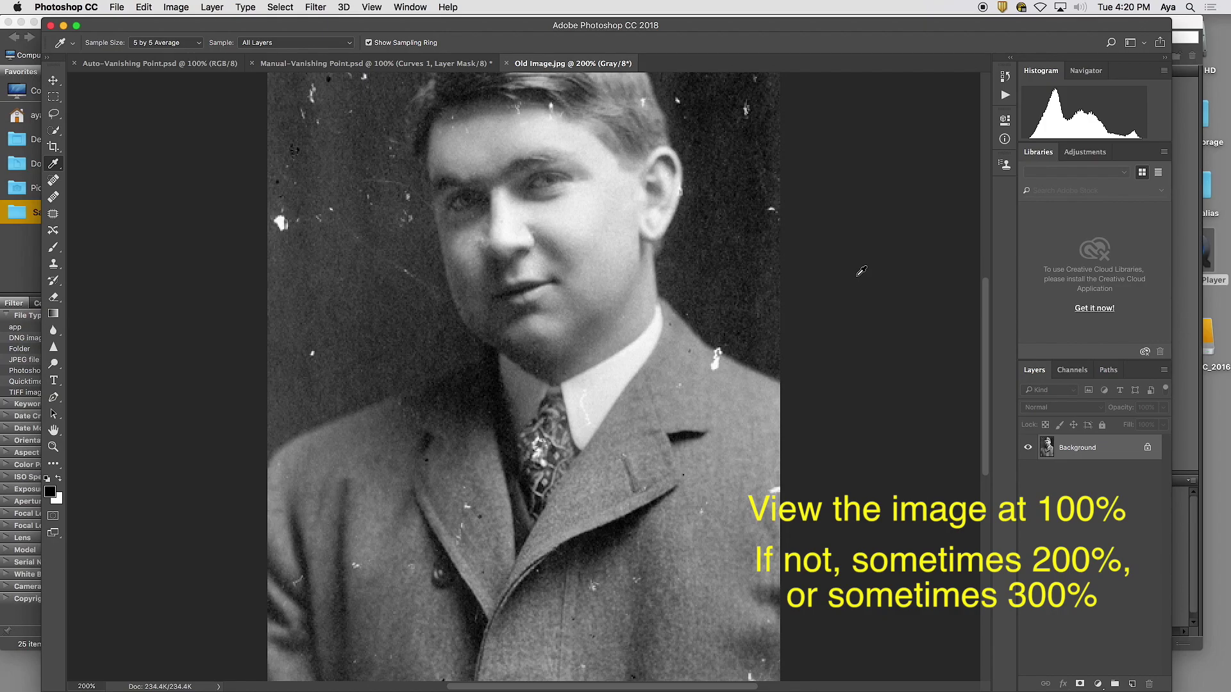
key("super+equal")
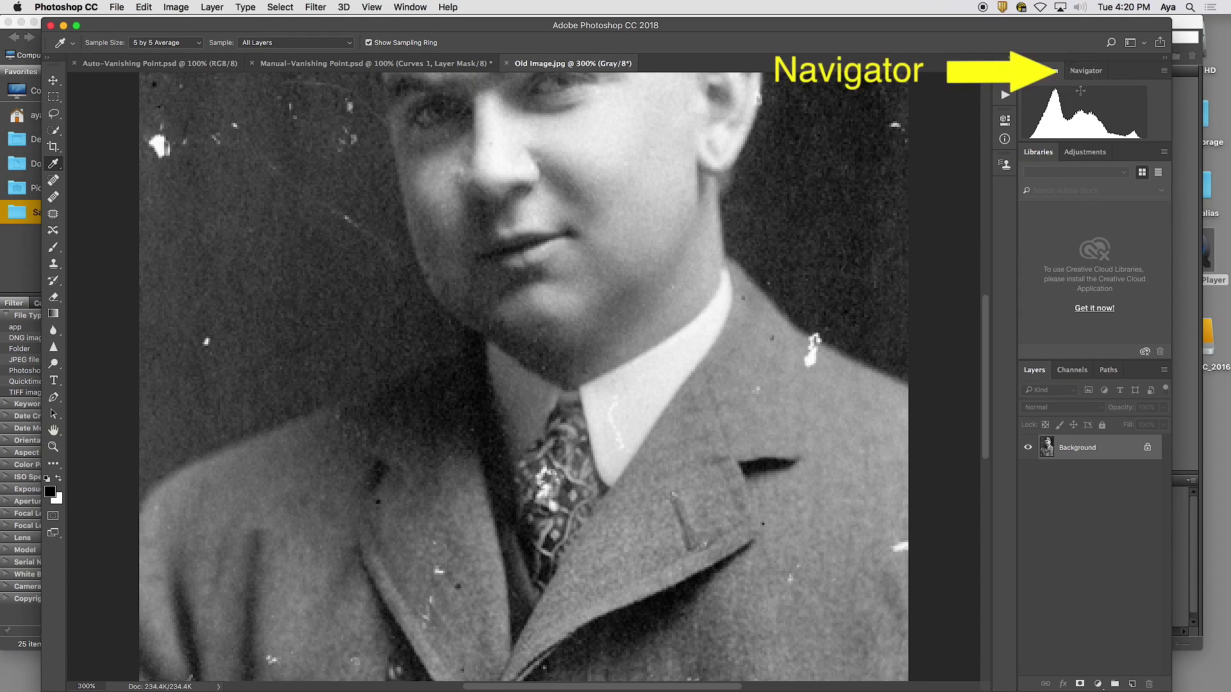
Step: Inspect the portrait's head and torso through the Navigator at 300% and 500%, and return to 200%
left_click(1084, 71)
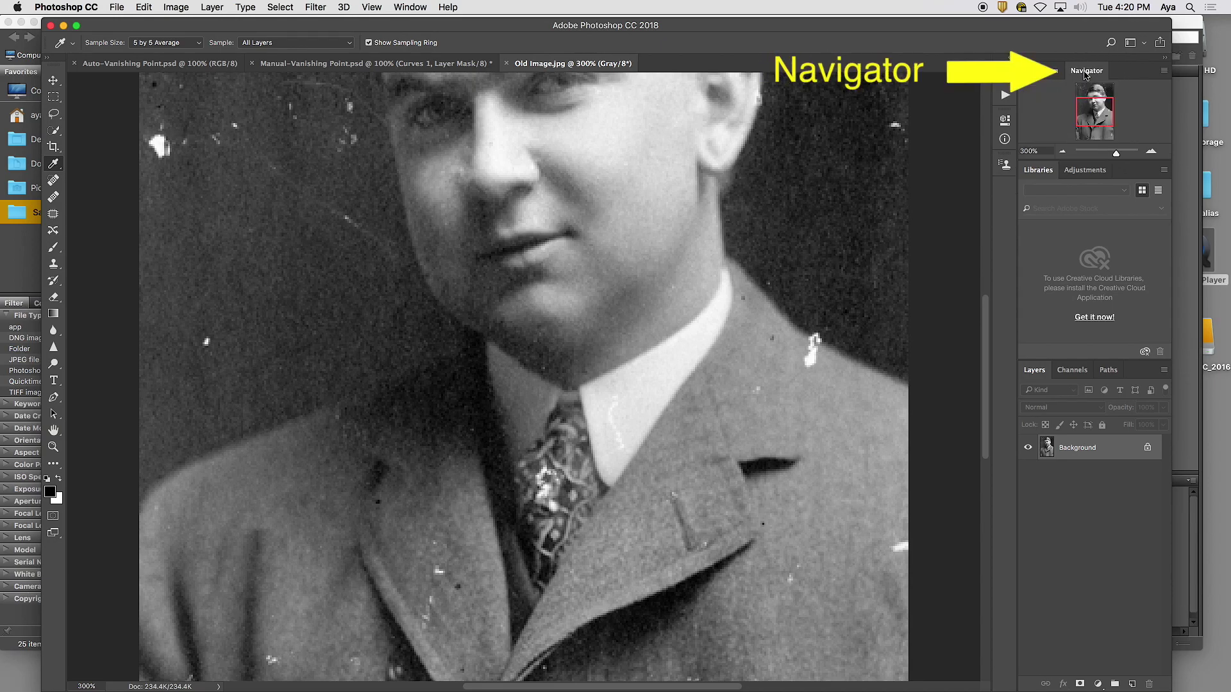
mouse_move(1101, 117)
left_mouse_down()
mouse_move(1100, 136)
mouse_move(1101, 98)
left_mouse_up()
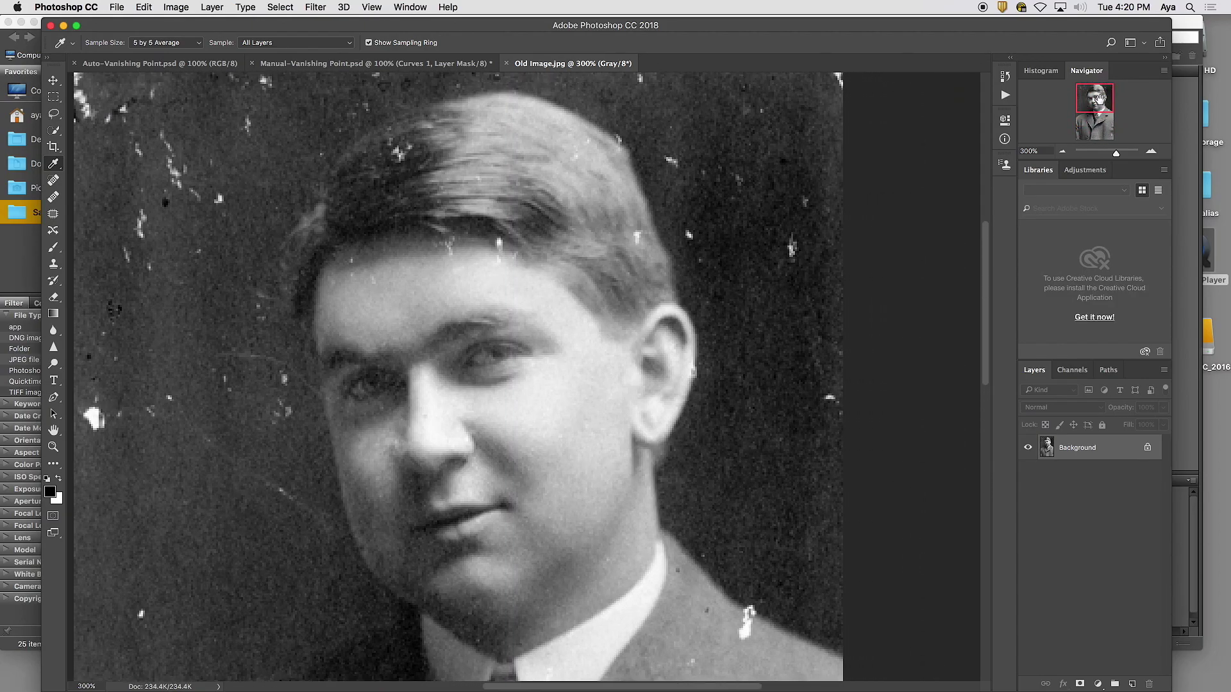
key("super+equal")
key("super+equal")
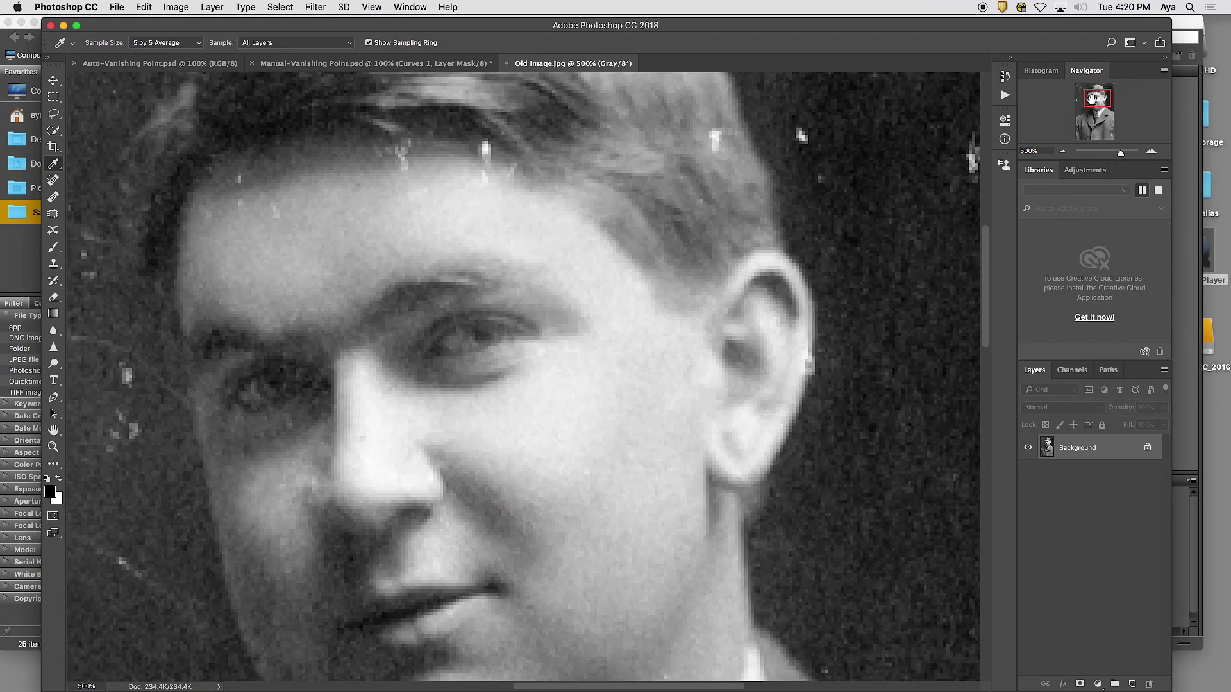
mouse_move(1098, 99)
left_mouse_down()
mouse_move(1100, 131)
mouse_move(1102, 105)
mouse_move(1098, 115)
left_mouse_up()
key("super+minus")
key("super+minus")
key("super+minus")
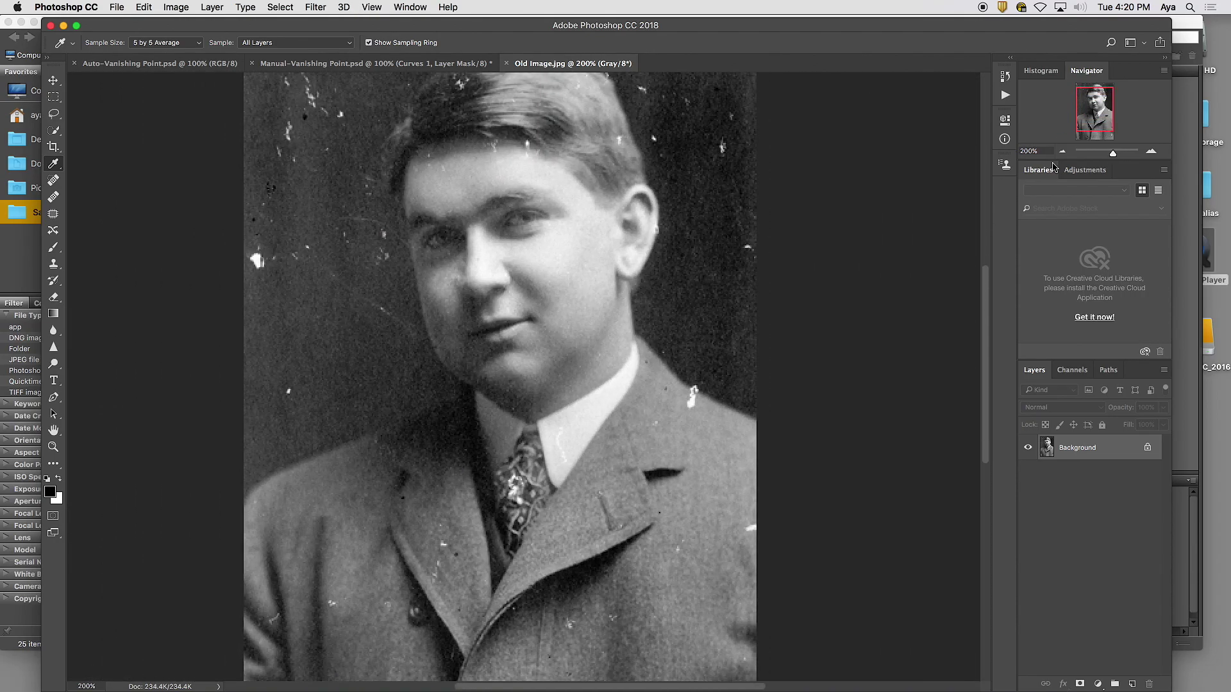
Step: Shift the application window toward the screen edge and open a second window for Old Image.jpg at 100%
left_click_drag(922, 40, 880, 29)
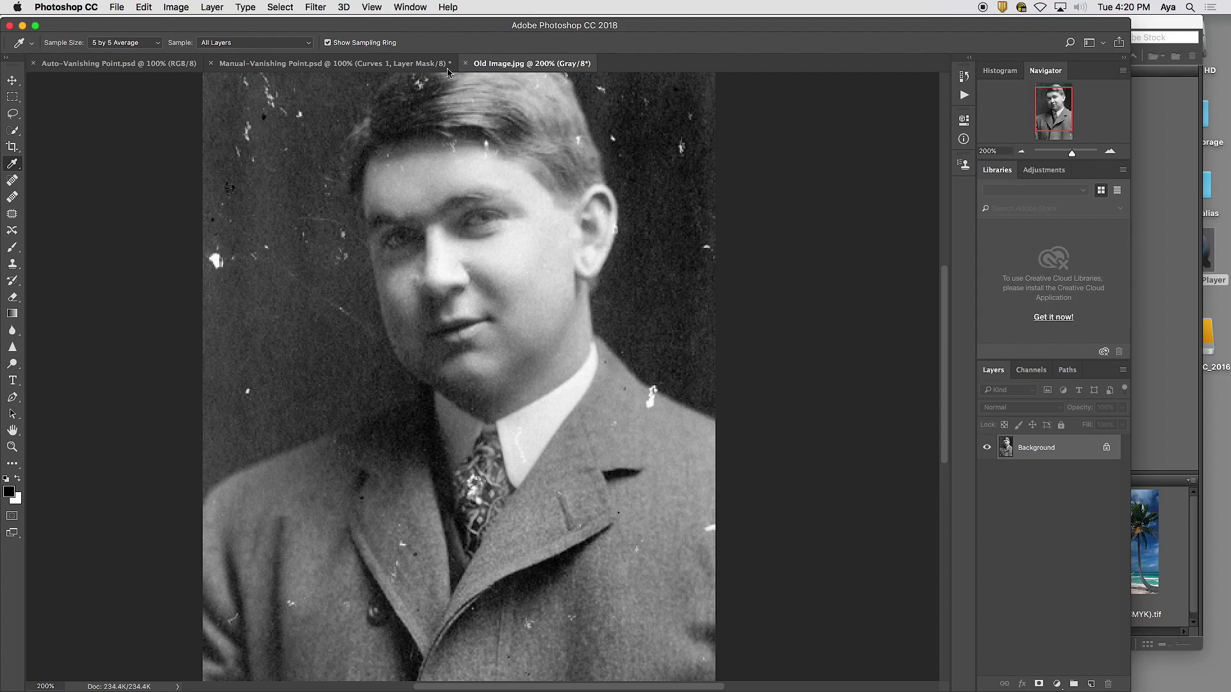
left_click(420, 10)
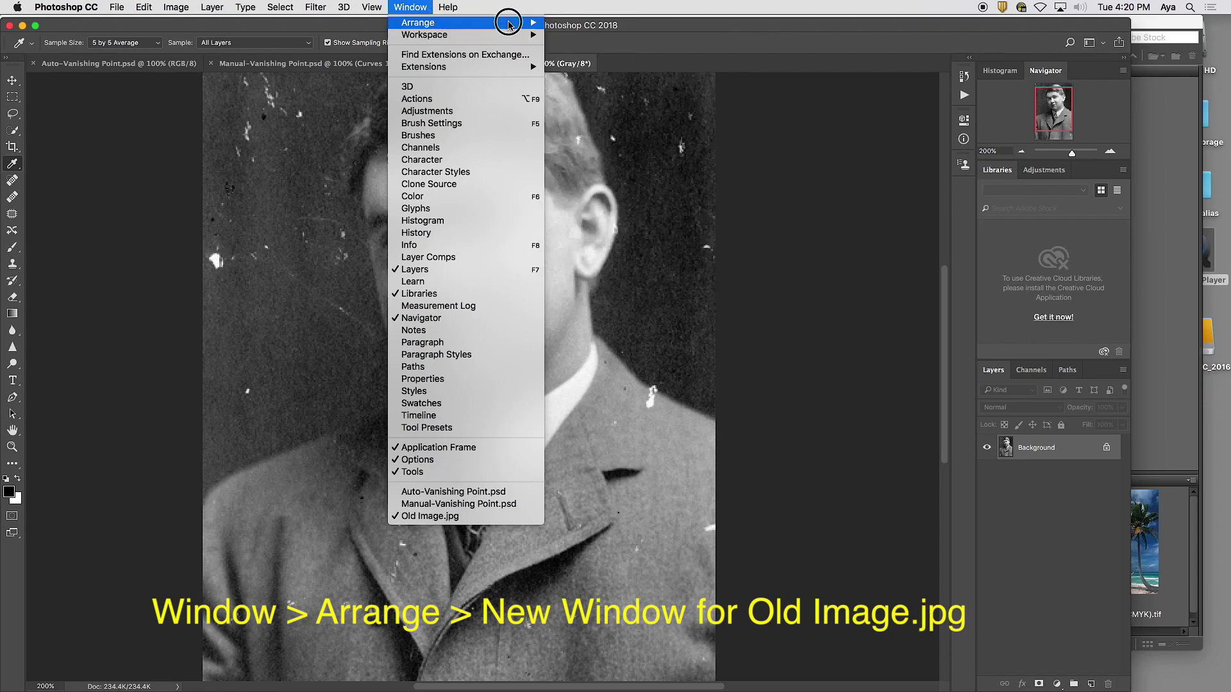
mouse_move(509, 22)
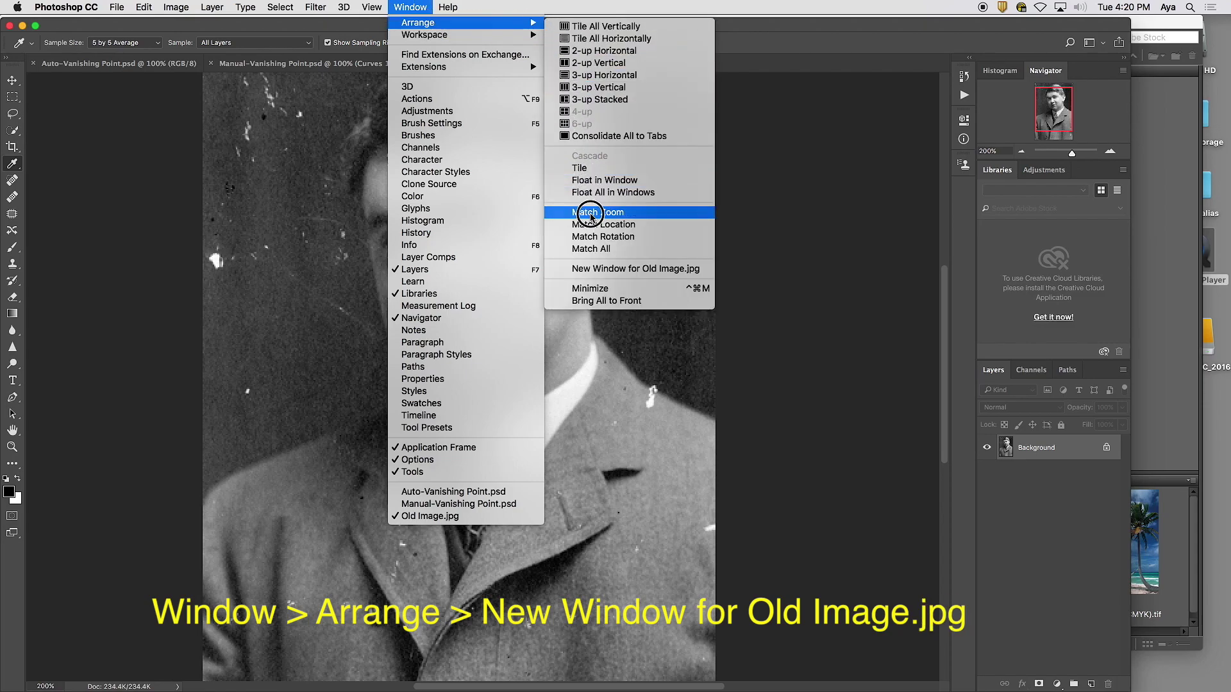
left_click(641, 270)
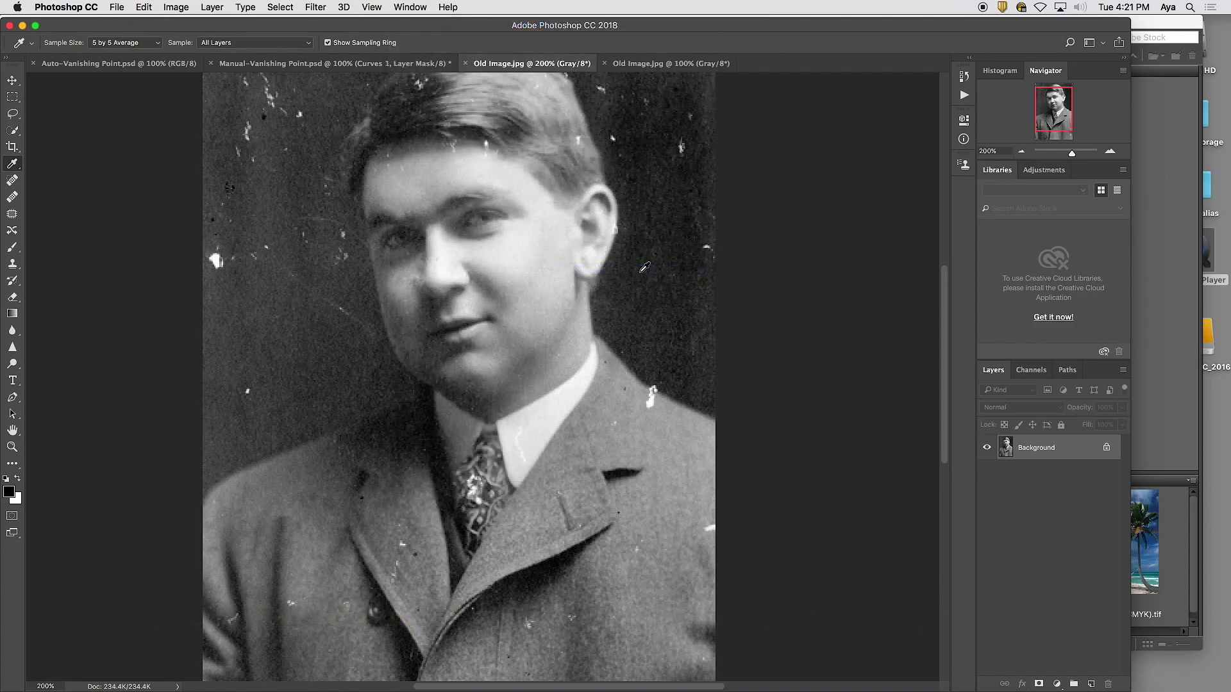
left_click(647, 64)
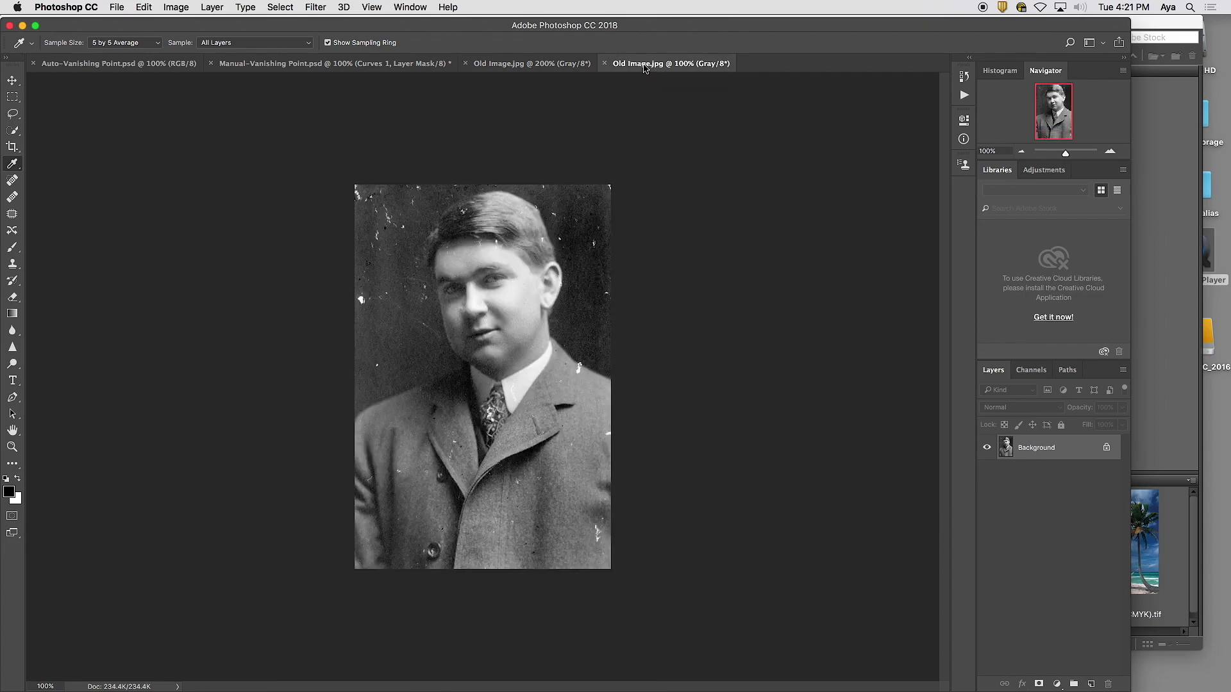
Step: Compare the 200% and 100% views of Old Image.jpg by alternating between them, ending on the 100% view
left_click(563, 65)
left_click(650, 64)
left_click(556, 64)
left_click(645, 64)
left_click(568, 64)
left_click(597, 64)
left_click(589, 64)
left_click(625, 66)
left_click(589, 64)
left_click(634, 65)
left_click(564, 64)
left_click(648, 65)
left_click(556, 64)
left_click(626, 64)
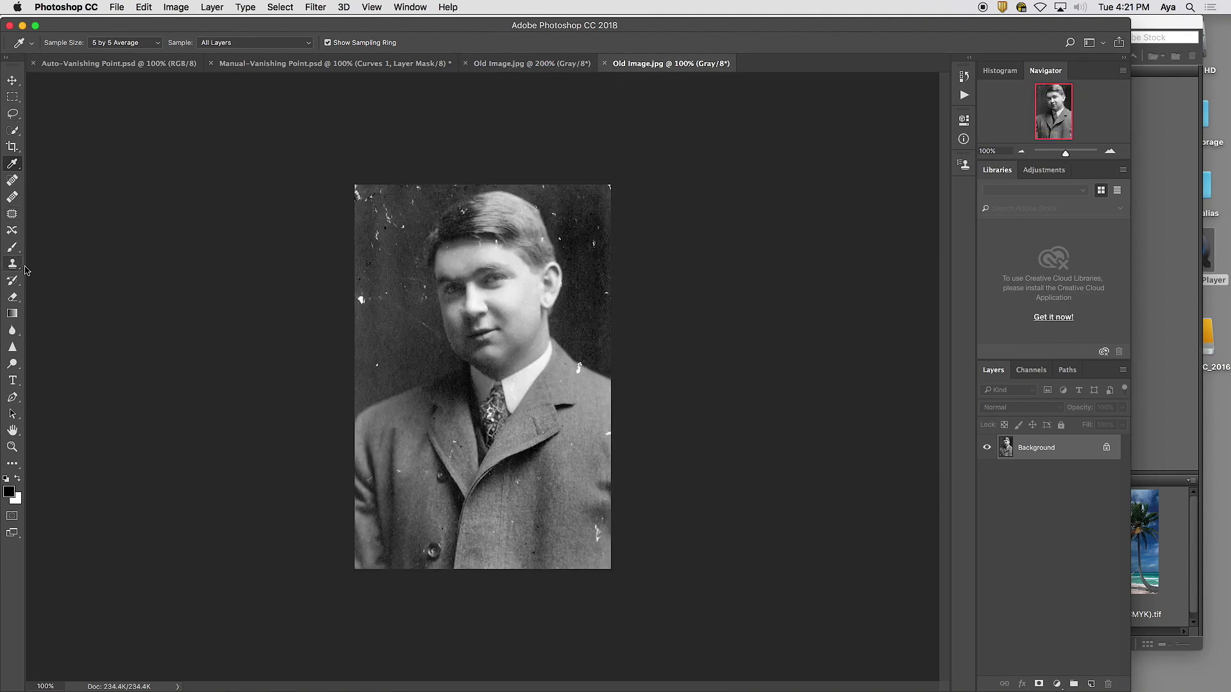
Step: Paint a large black spiral over the man with the Brush tool and check it in the 200% view
left_click(13, 248)
mouse_move(494, 263)
left_mouse_down()
mouse_move(454, 287)
mouse_move(480, 446)
mouse_move(608, 323)
mouse_move(454, 228)
mouse_move(394, 331)
mouse_move(460, 466)
mouse_move(510, 492)
left_mouse_up()
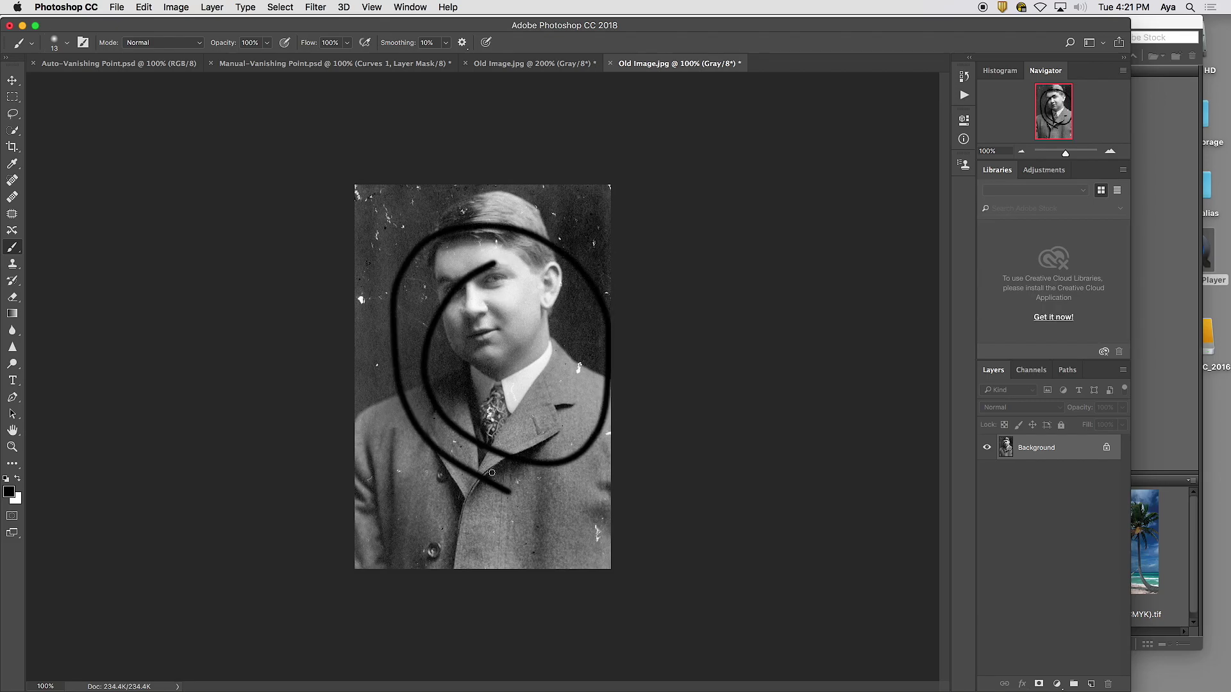
left_click(544, 64)
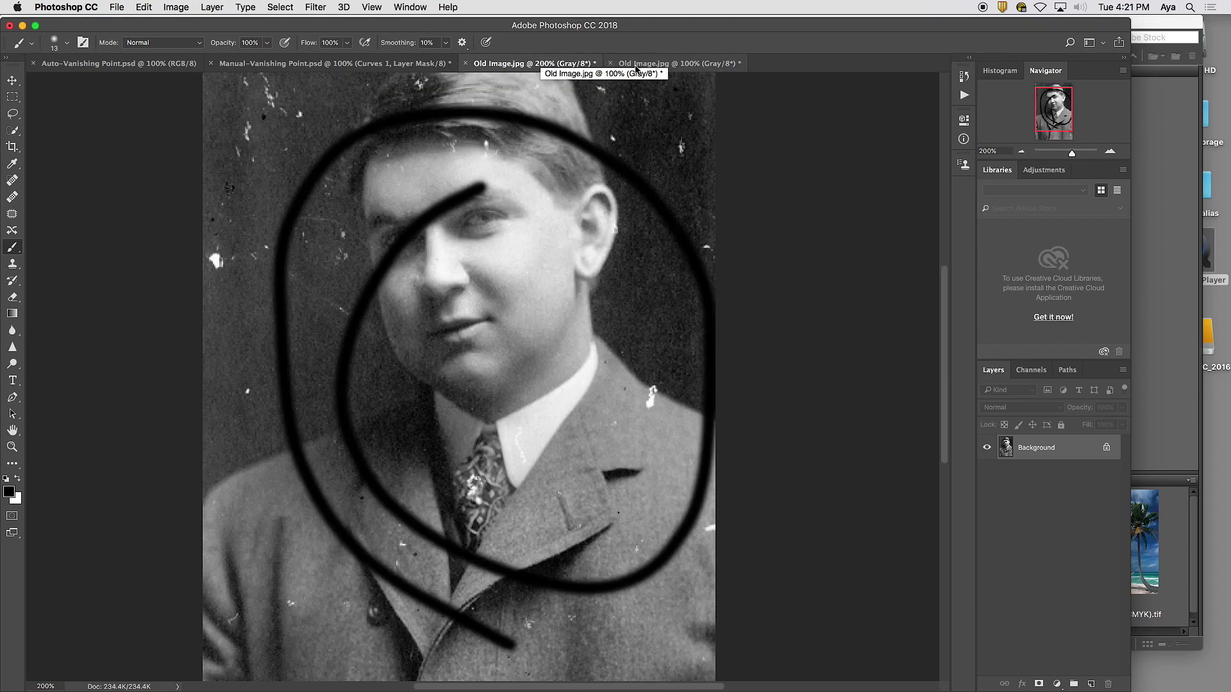
Step: Return to the 100% view and revert the image to its Open history state
left_click(645, 64)
left_click(963, 76)
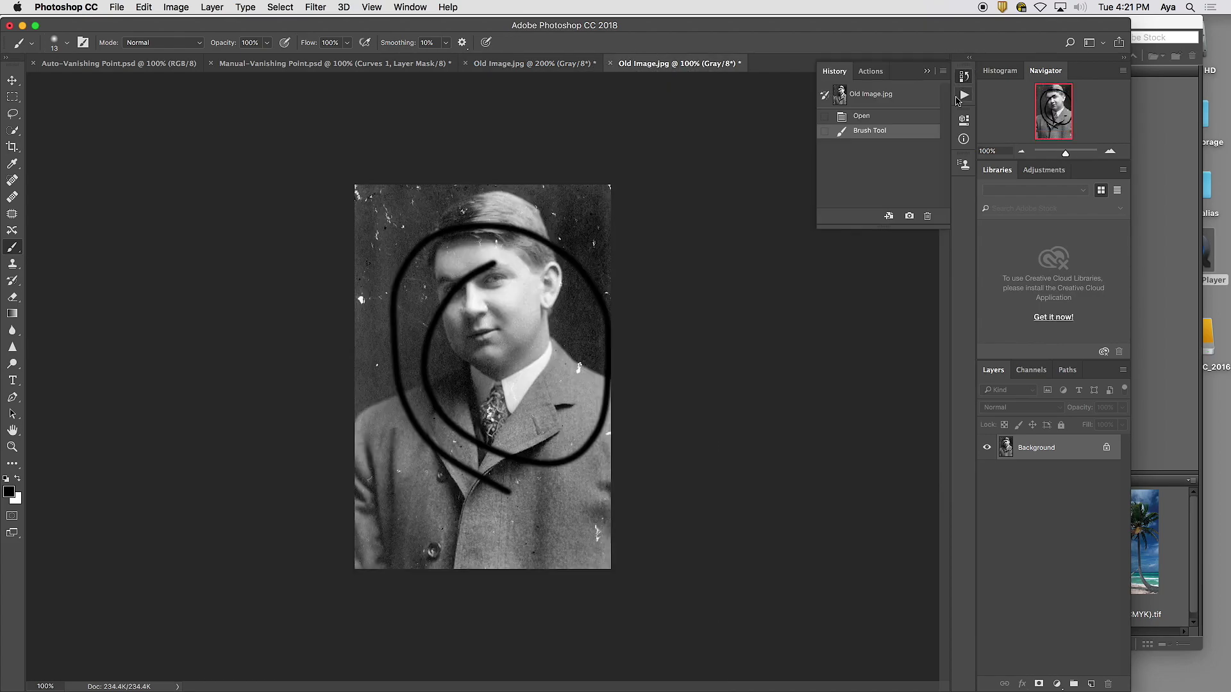
left_click(900, 120)
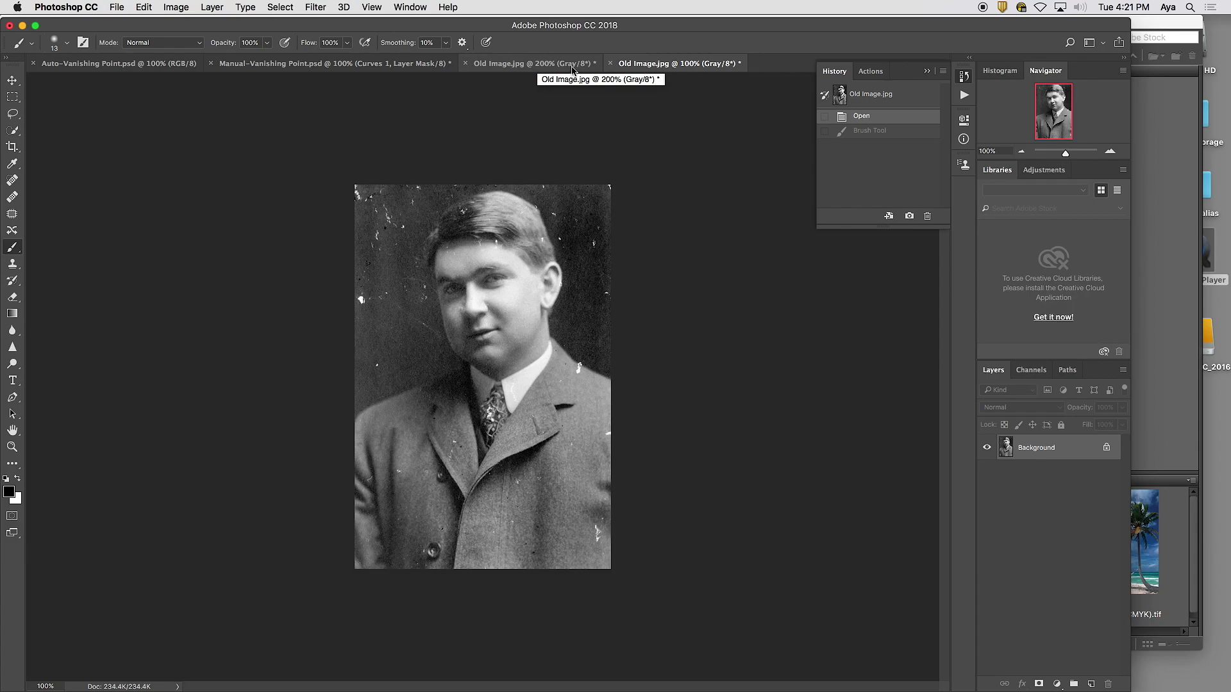
Step: Enlarge the first Old Image.jpg view to 400% on the face and hide the history list
key("super+equal")
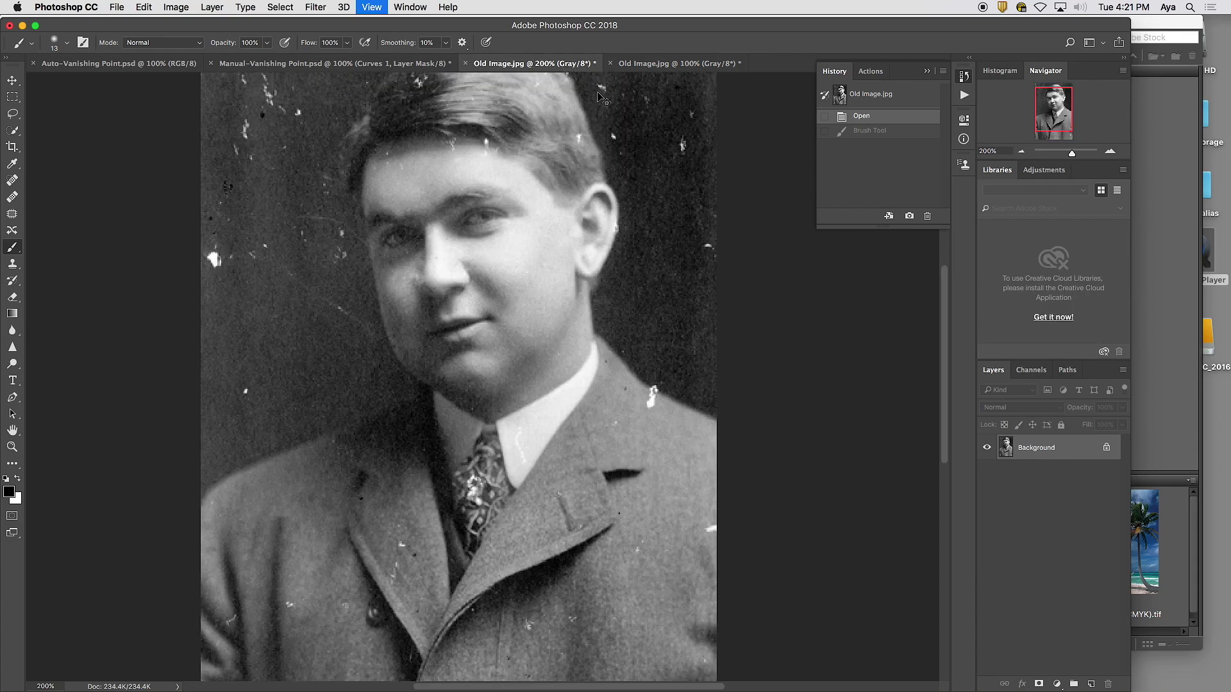
key("super+equal")
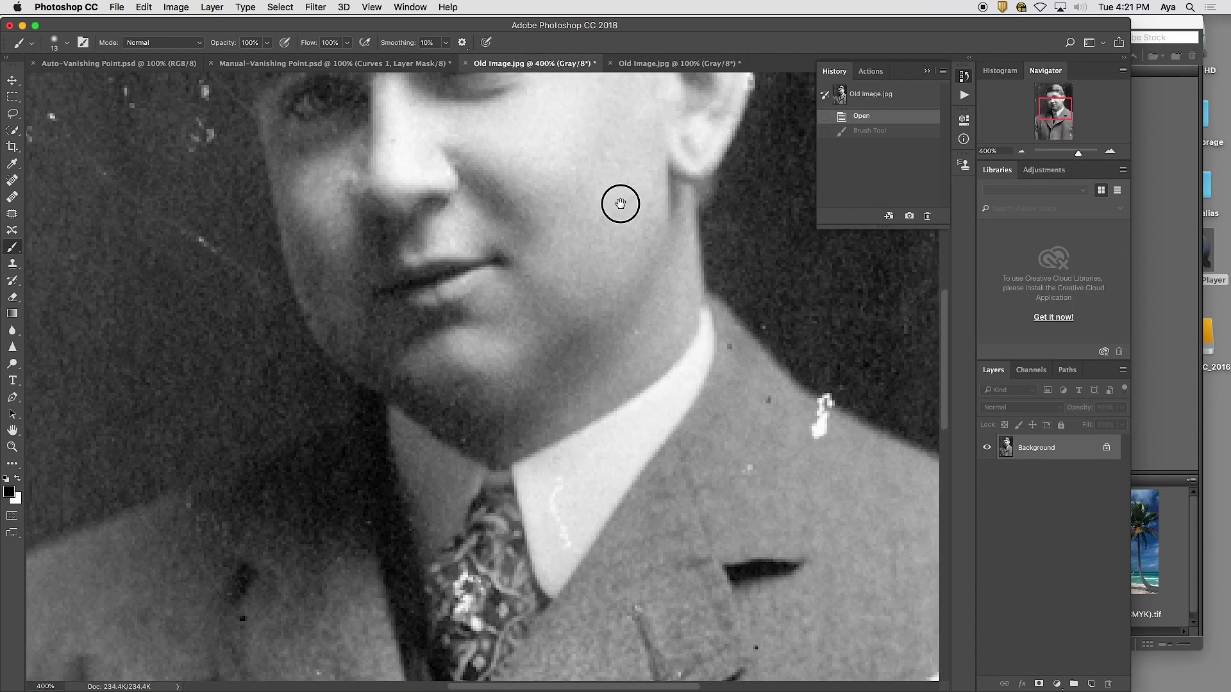
key("super+equal")
left_click_drag(564, 362, 549, 371)
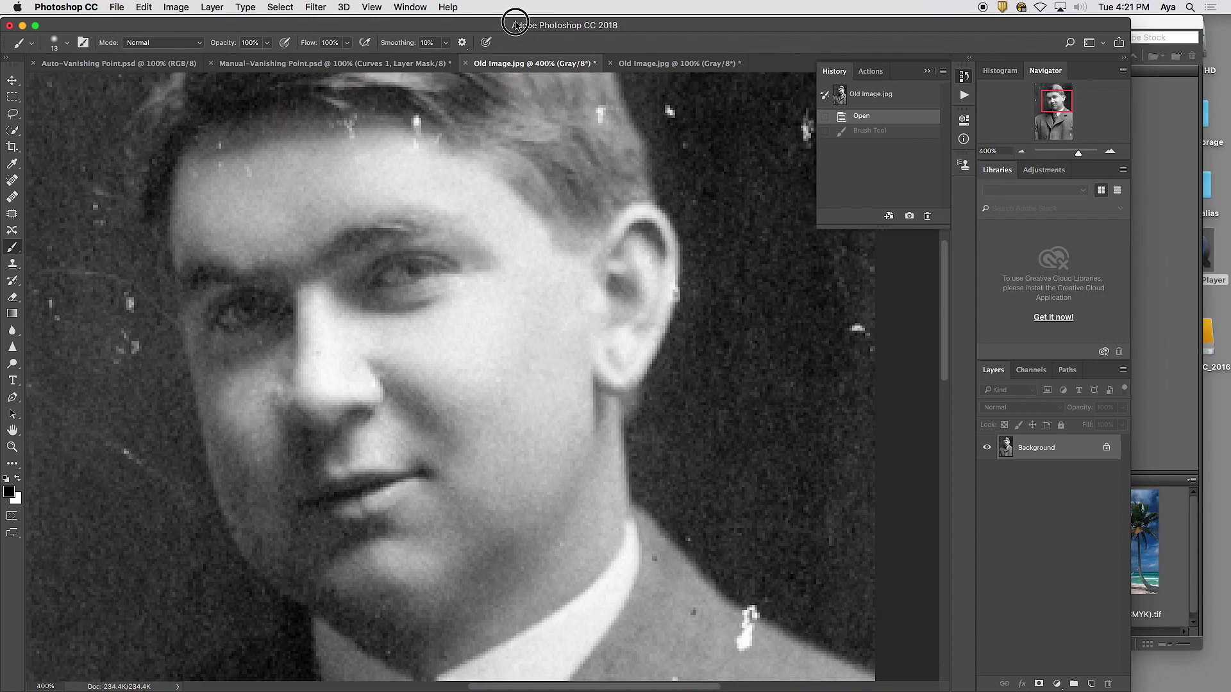
left_click(926, 71)
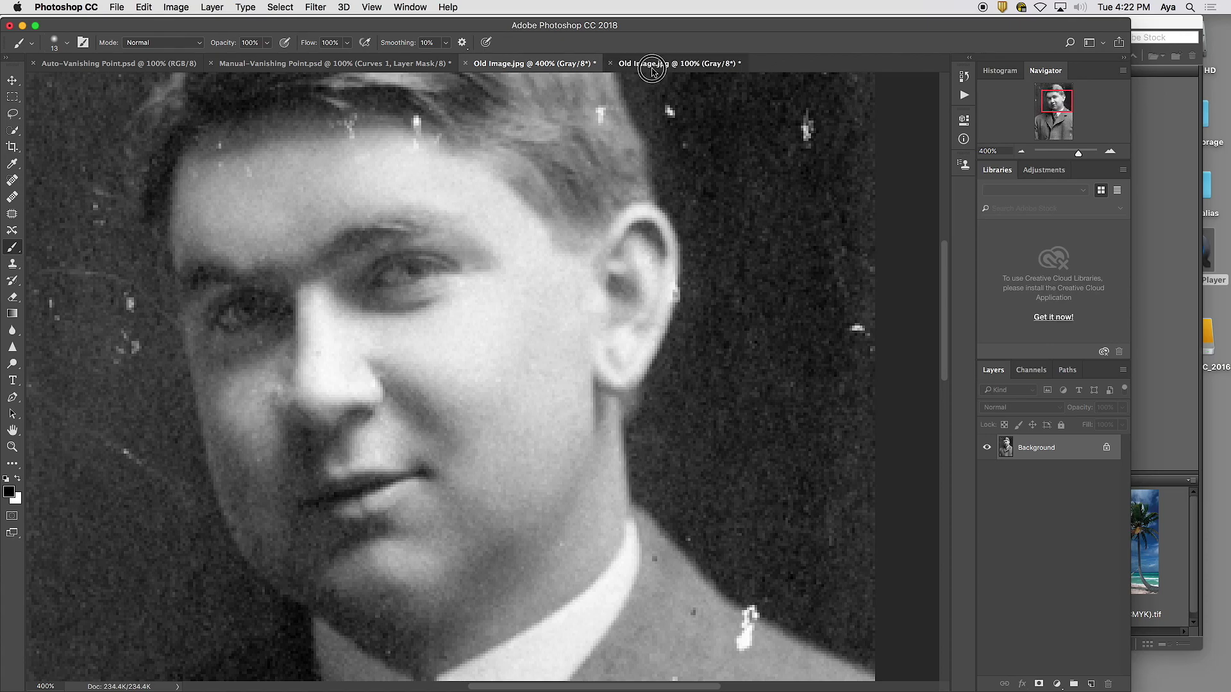
Step: Float the 100% view of Old Image.jpg in its own window and narrow the main window so both views show
left_click(679, 62)
left_click_drag(639, 68, 1014, 24)
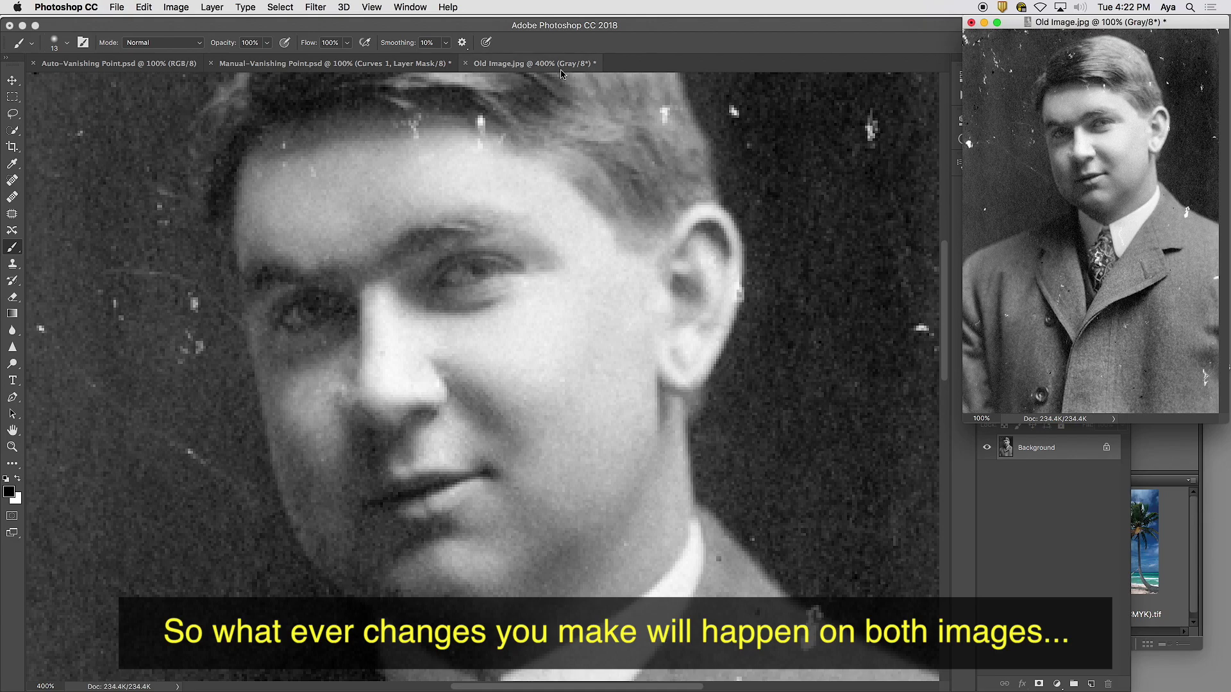
left_click(543, 64)
left_click_drag(1113, 690, 965, 690)
Step: Paint black circles around both eyes in the 400% view and revert the image to its Open history state
mouse_move(458, 204)
left_mouse_down()
mouse_move(550, 365)
mouse_move(416, 256)
mouse_move(423, 272)
left_mouse_up()
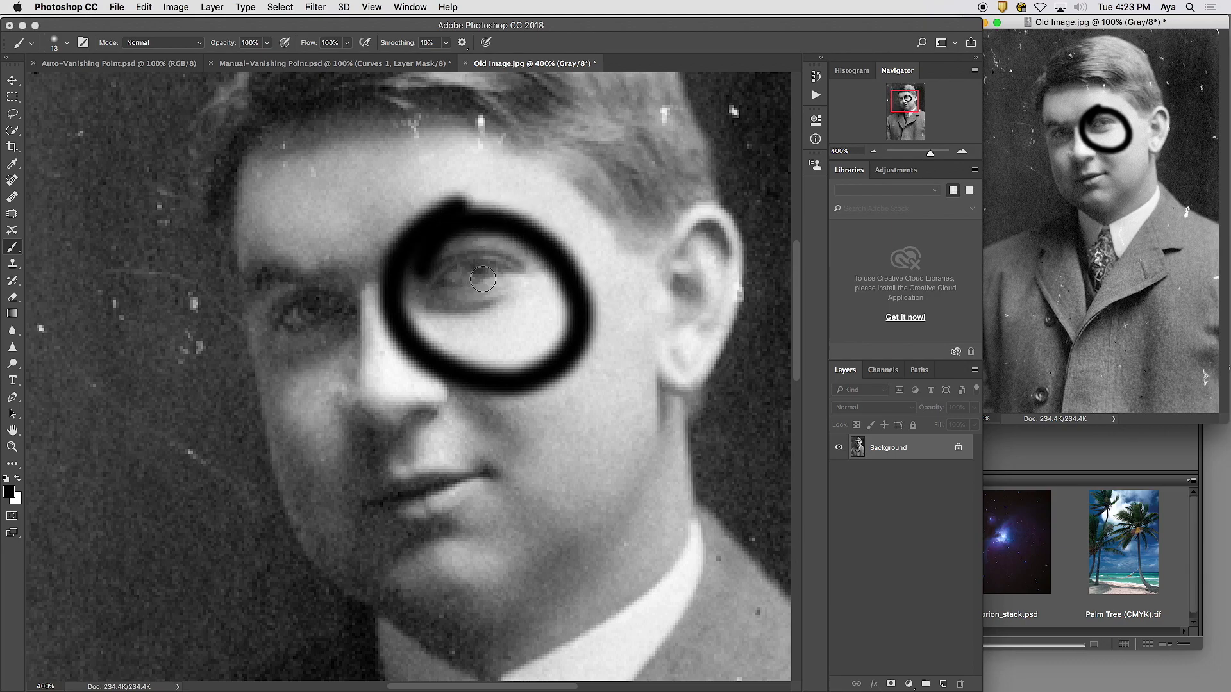
mouse_move(296, 230)
left_mouse_down()
mouse_move(233, 348)
mouse_move(329, 265)
left_mouse_up()
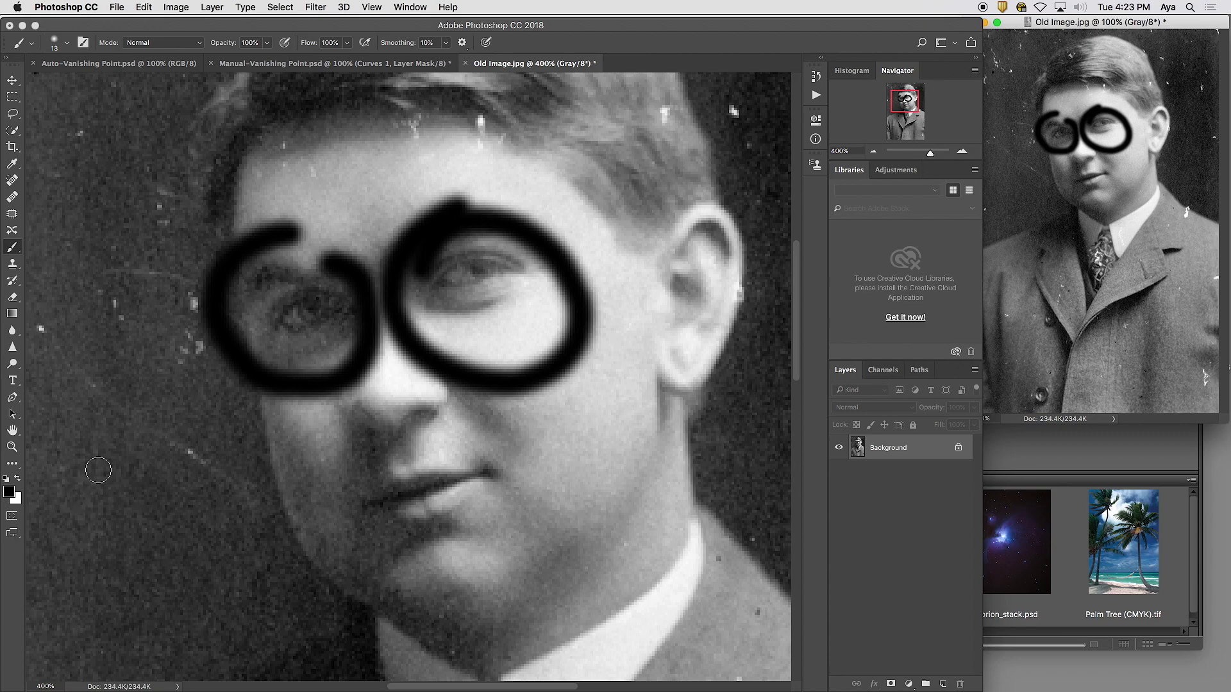
left_click(815, 76)
left_click(730, 132)
left_click(724, 117)
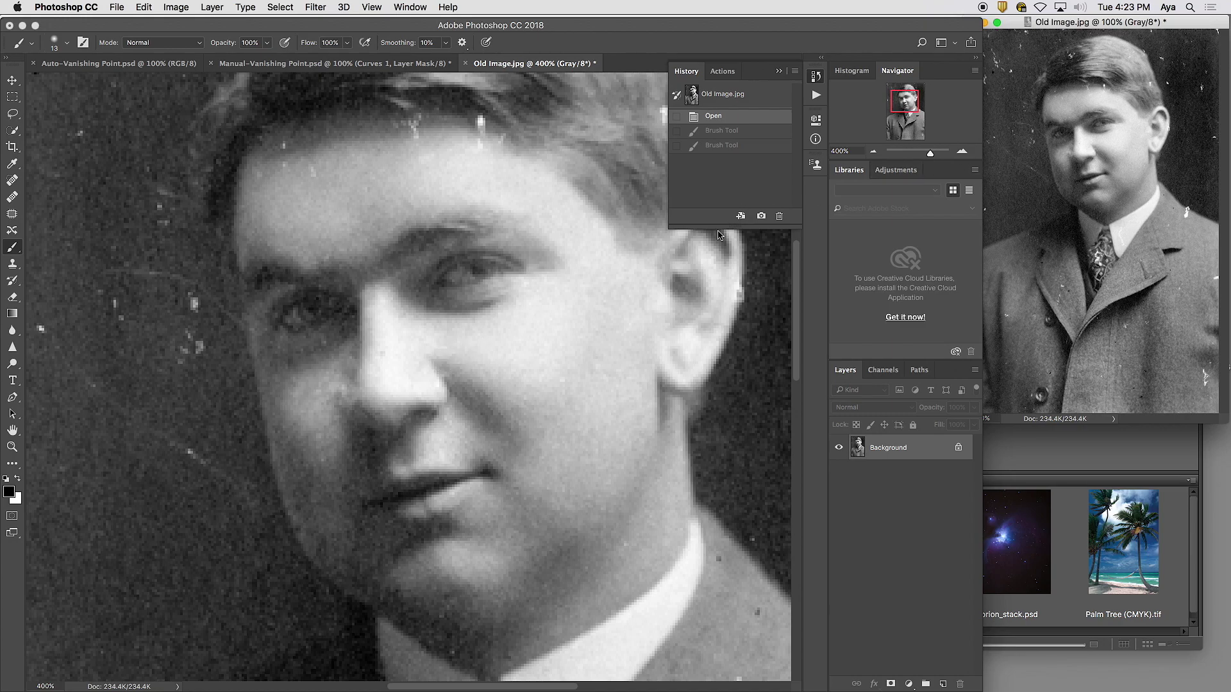
left_click(779, 72)
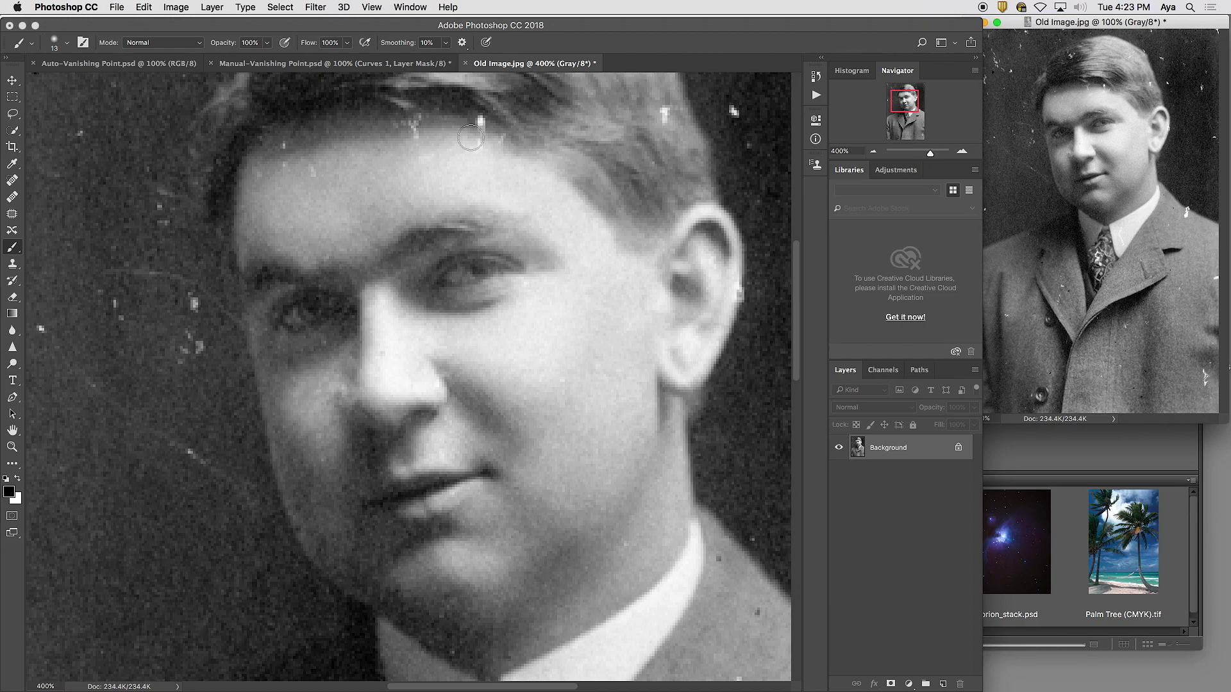
left_click(413, 8)
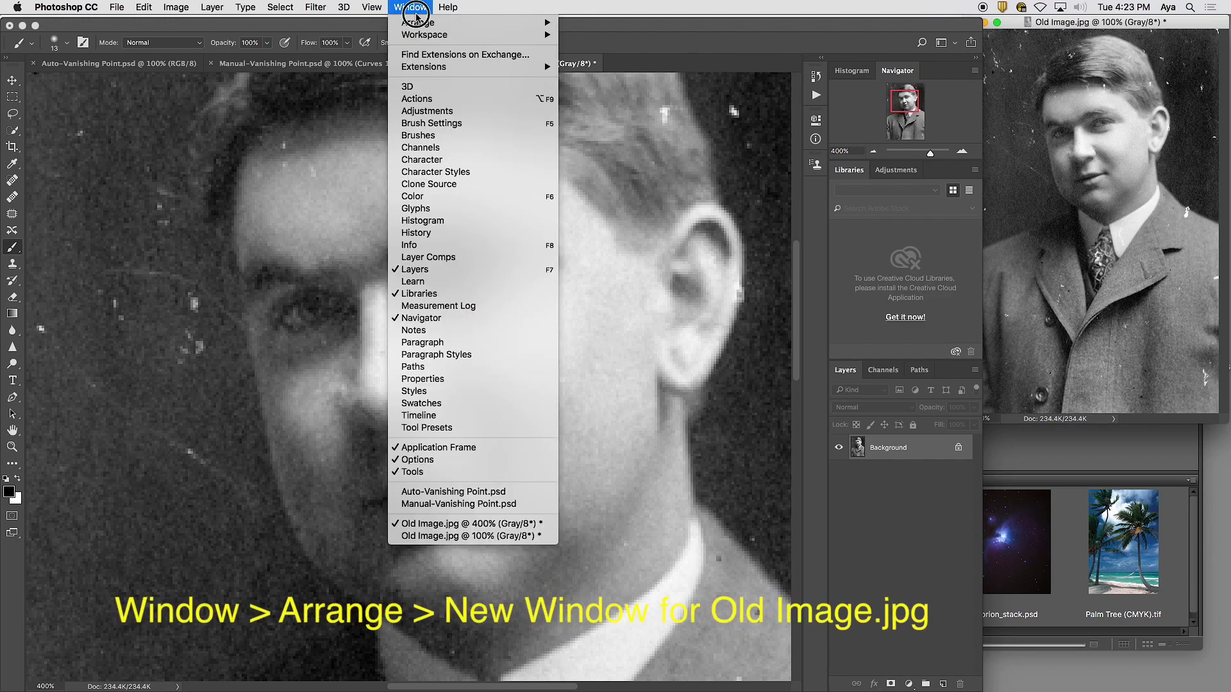
mouse_move(417, 23)
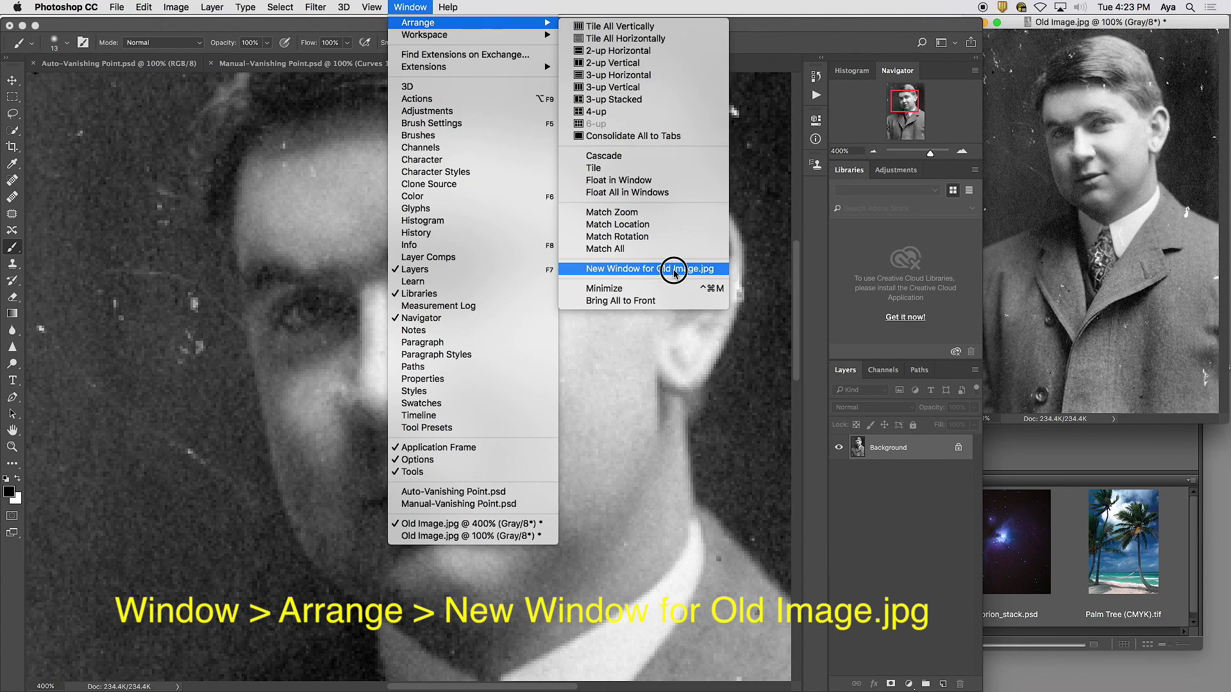
left_click(673, 269)
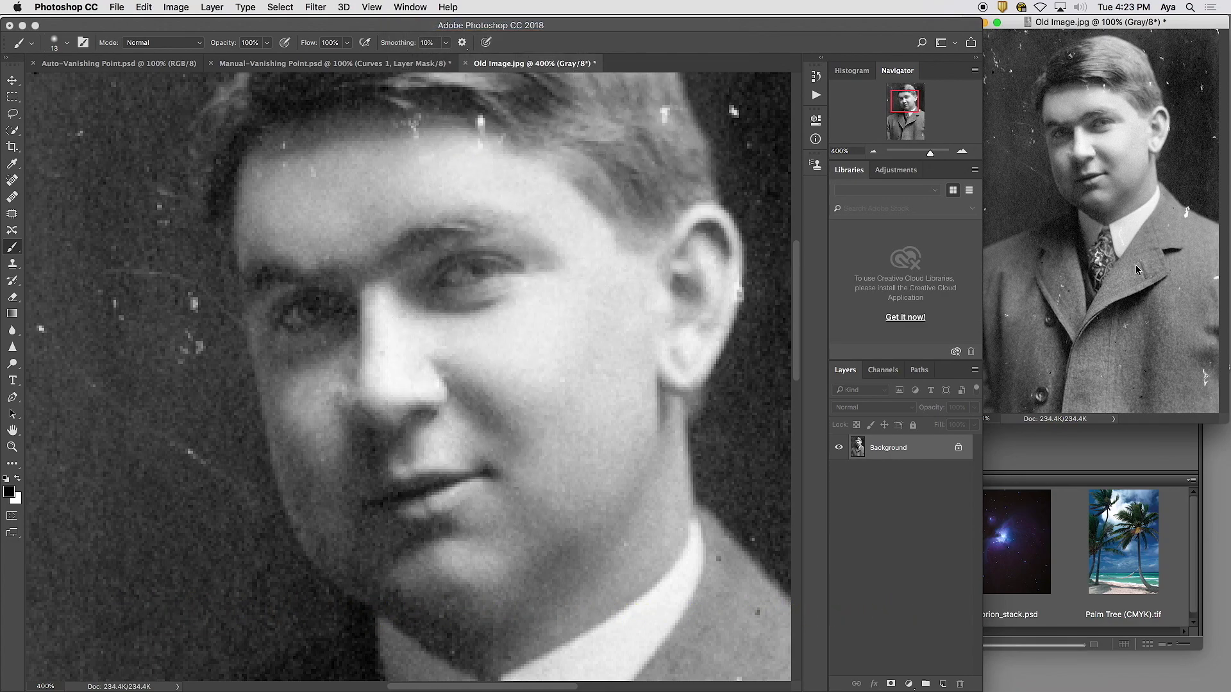